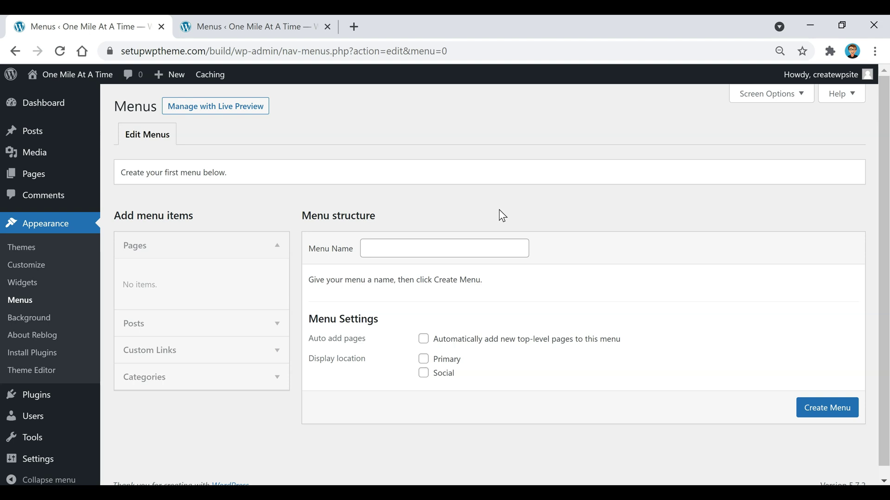
Step: Create a menu named 'menu 1' and assign it to the Primary display location
left_click(477, 250)
type("menu 1")
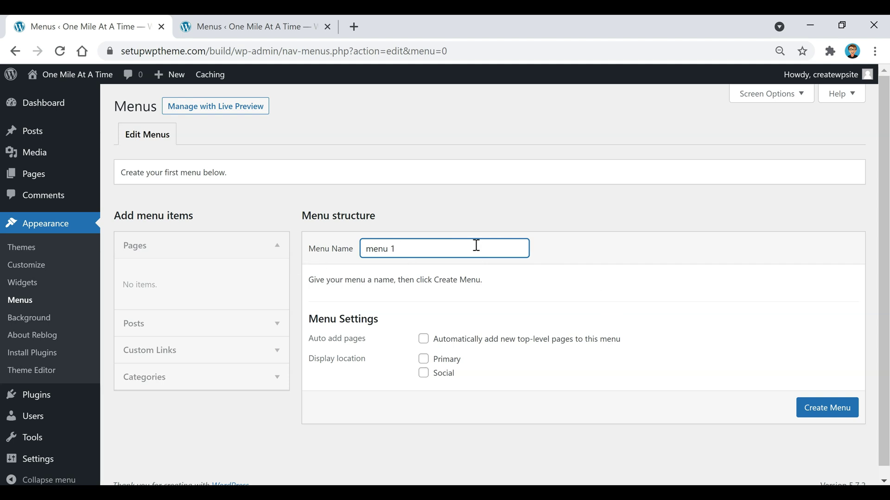
left_click(827, 412)
left_click(827, 410)
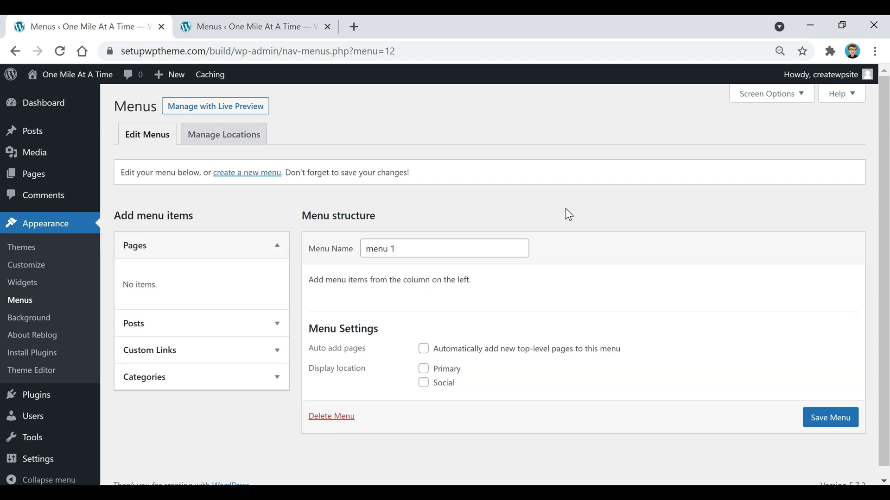
left_click(423, 370)
Step: Load the live site's front page in the second tab, then return to the menu editor
left_click(305, 22)
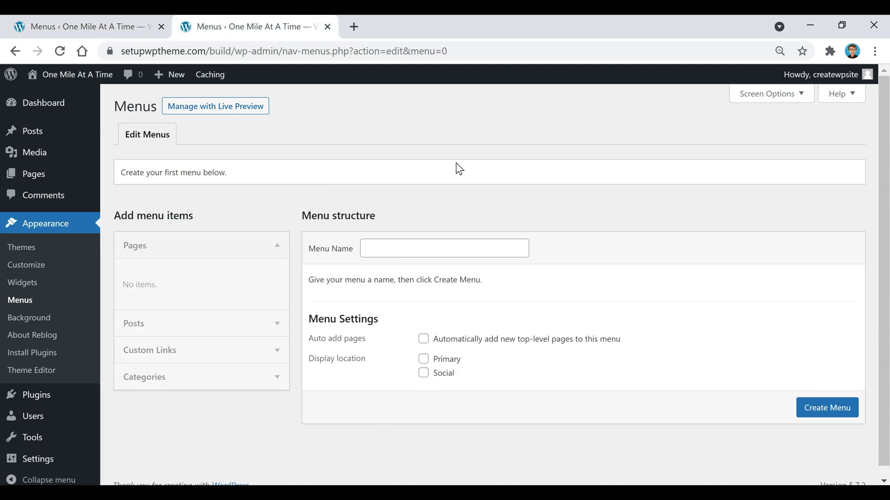
left_click(69, 76)
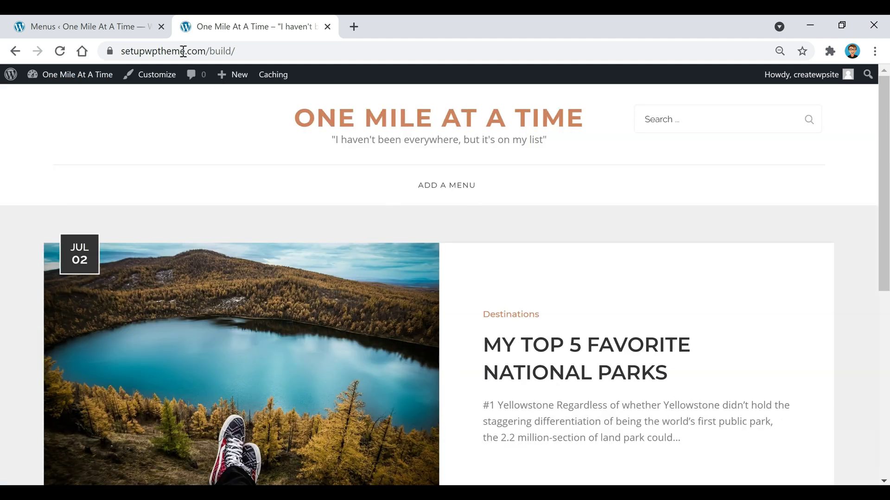
left_click(125, 31)
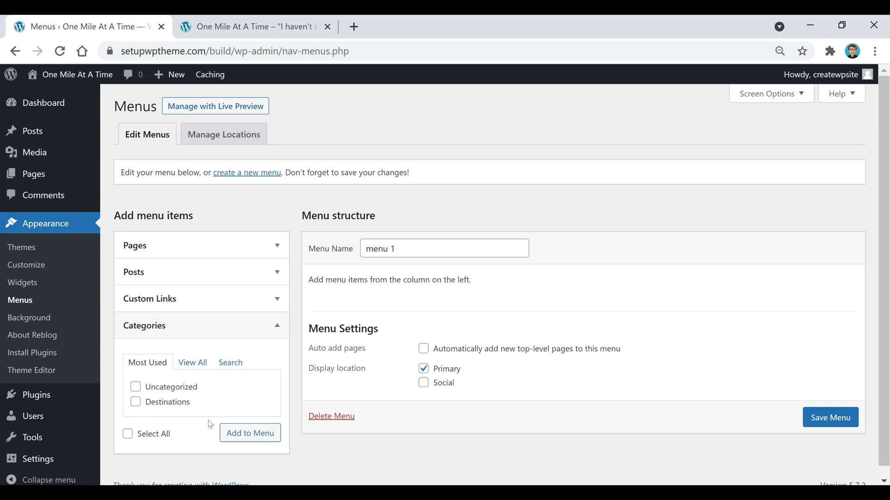
Step: Add Destinations, Photos, Stories, Tips & Tricks, Travel Gear, Food and Chicken categories to the menu
left_click(194, 363)
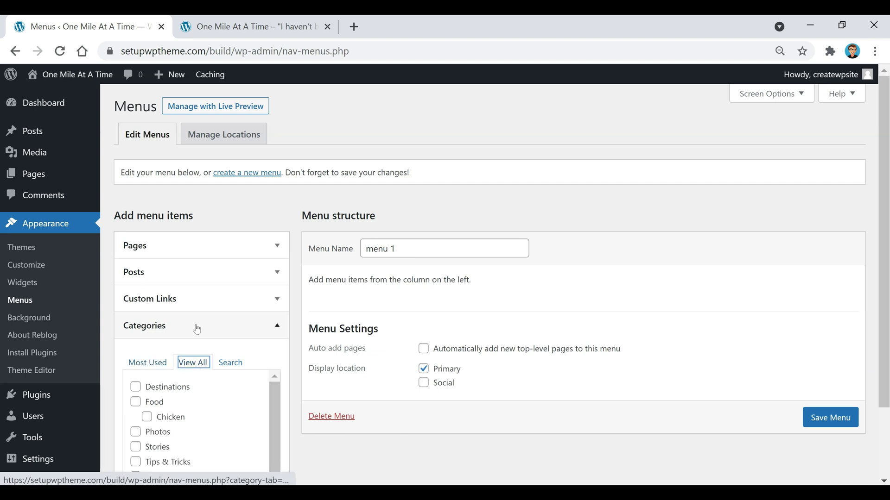
scroll(195, 323, "down", 1)
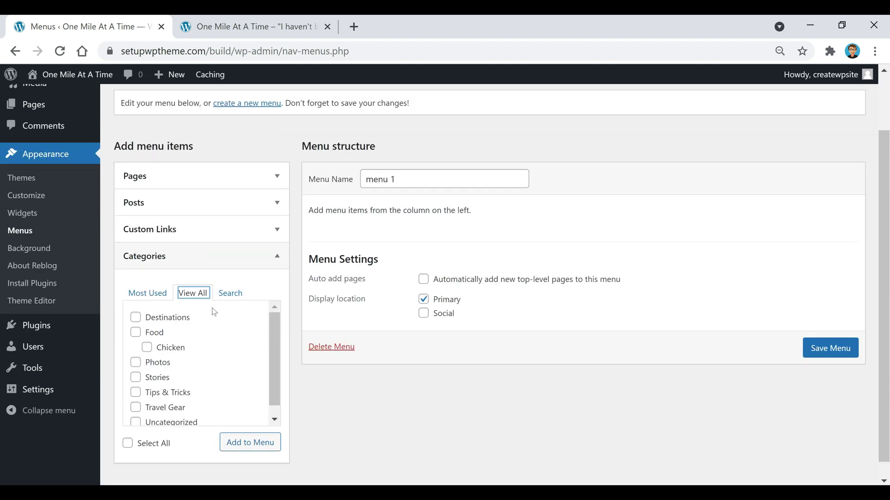
left_click(175, 324)
left_click(158, 366)
left_click(156, 379)
left_click(166, 395)
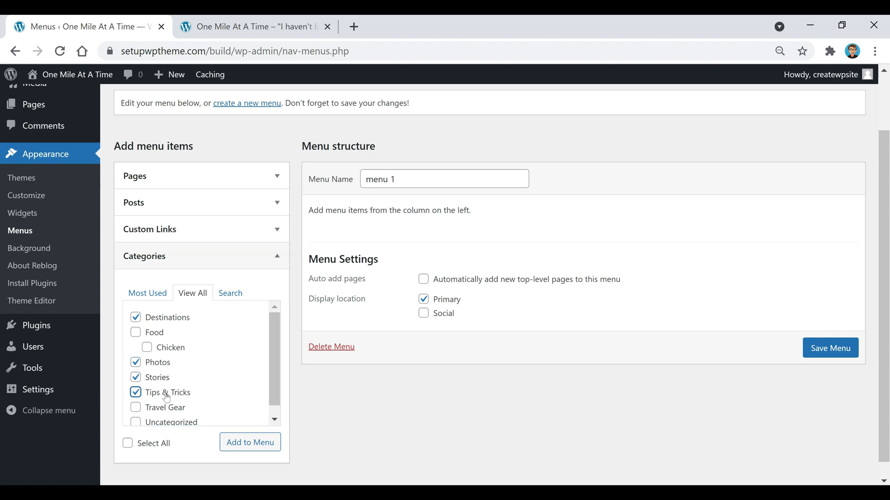
left_click(168, 408)
scroll(188, 385, "down", 1)
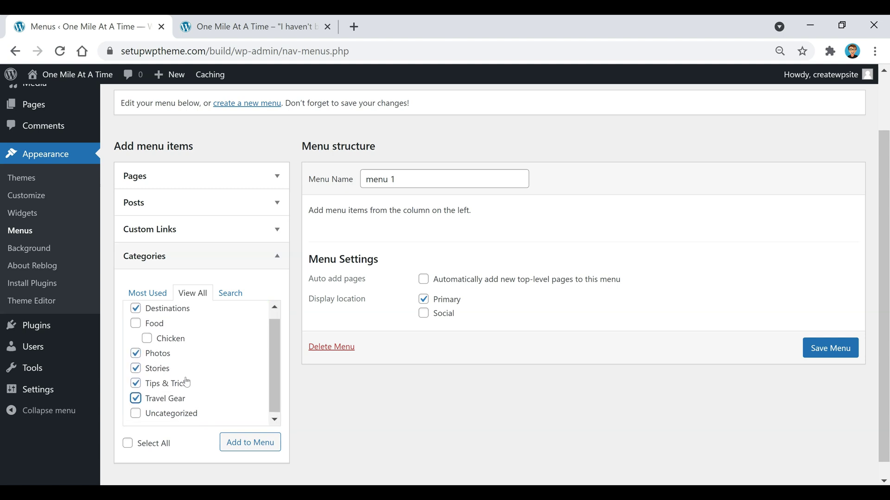
scroll(188, 381, "up", 1)
left_click(136, 333)
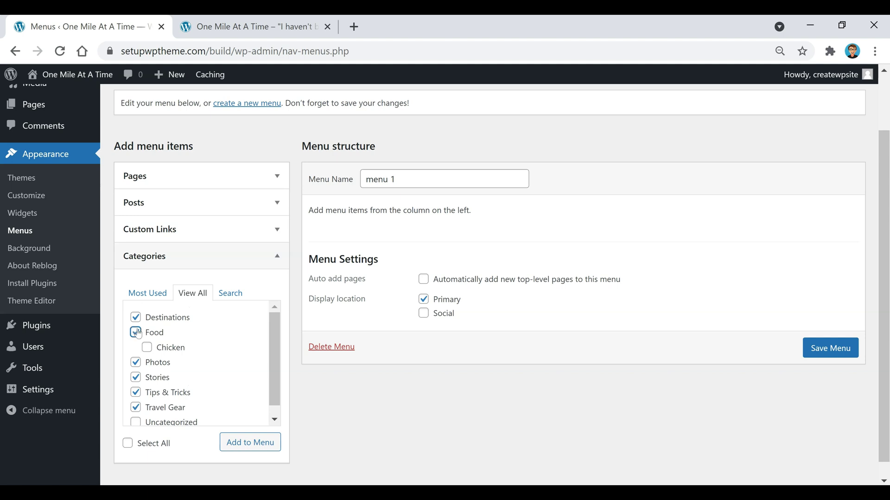
left_click(160, 350)
left_click(247, 449)
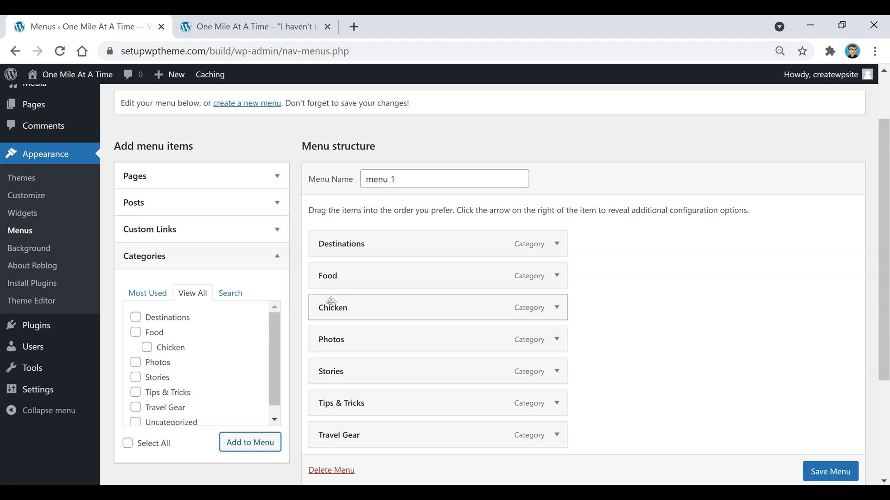
Step: Nest Chicken under Food, move Photos above Food, and Travel Gear above Tips & Tricks
left_click_drag(326, 311, 355, 310)
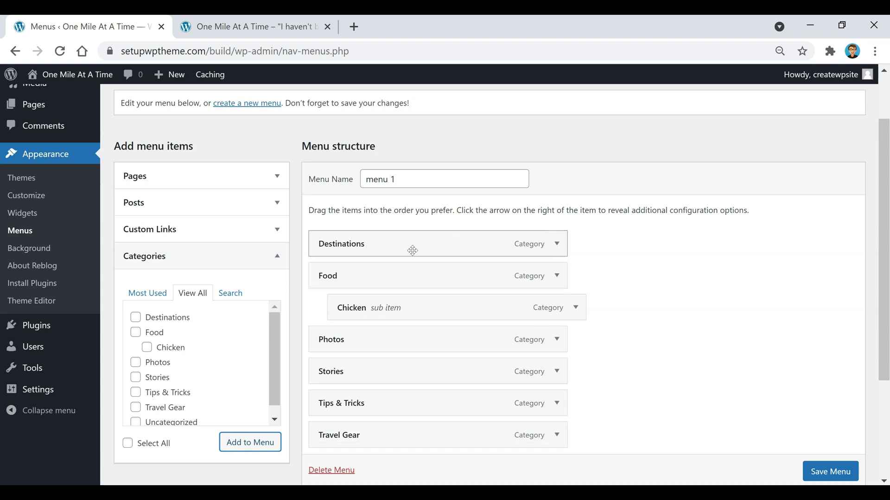
left_click_drag(365, 340, 353, 273)
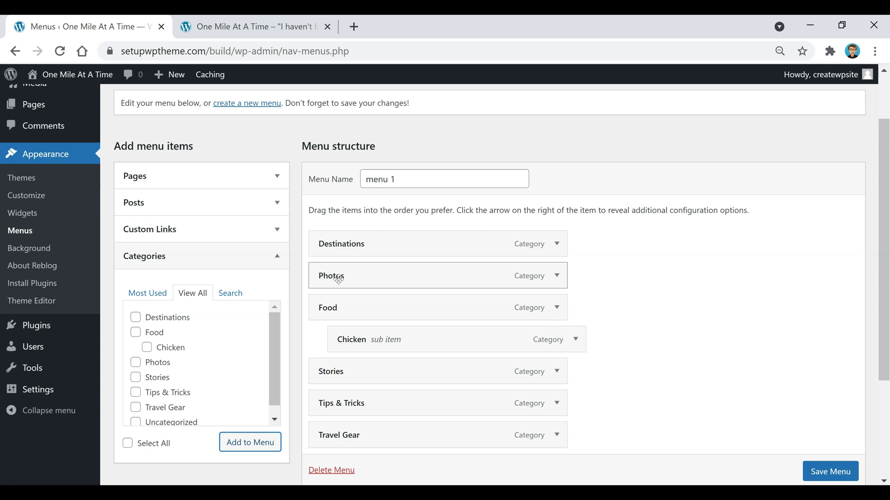
left_click_drag(364, 431, 370, 399)
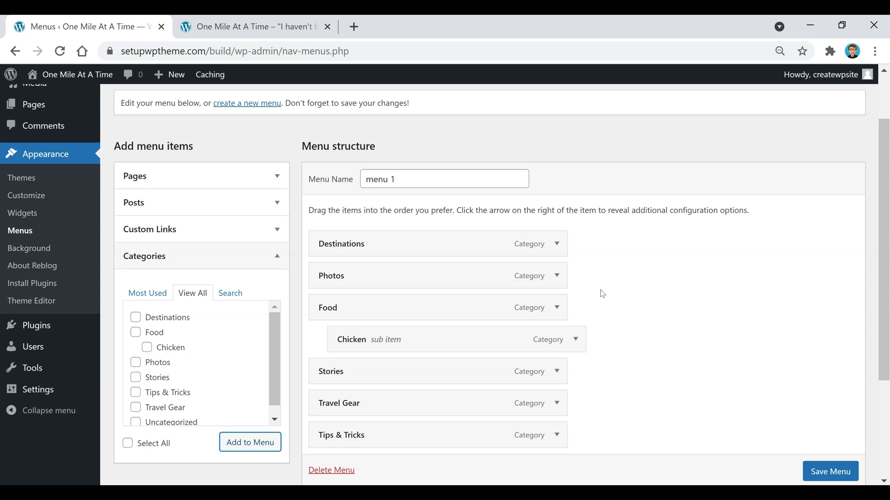
Step: Add a custom link labelled 'Home' using the copied site address as its URL
left_click(189, 230)
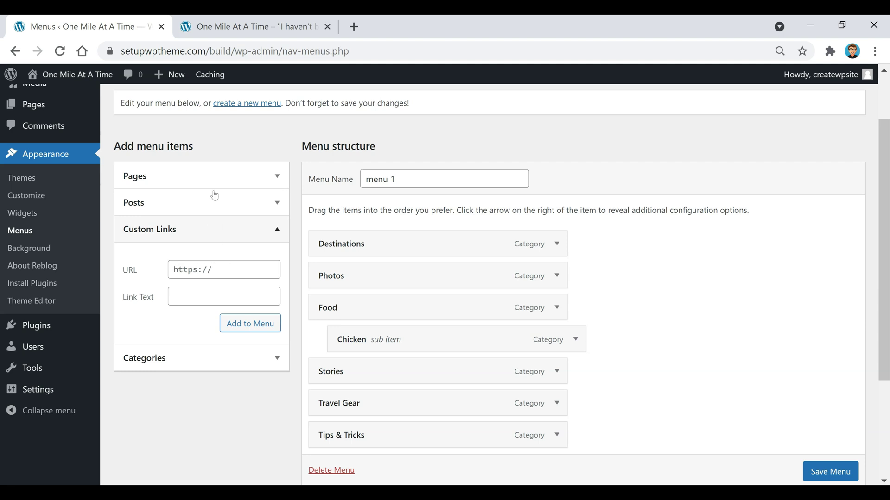
left_click_drag(231, 49, 59, 68)
key("ctrl+c")
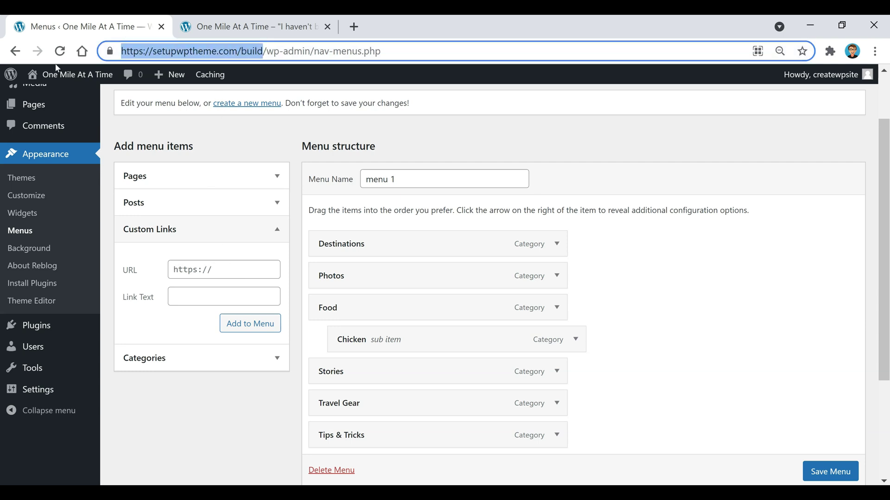
left_click(235, 263)
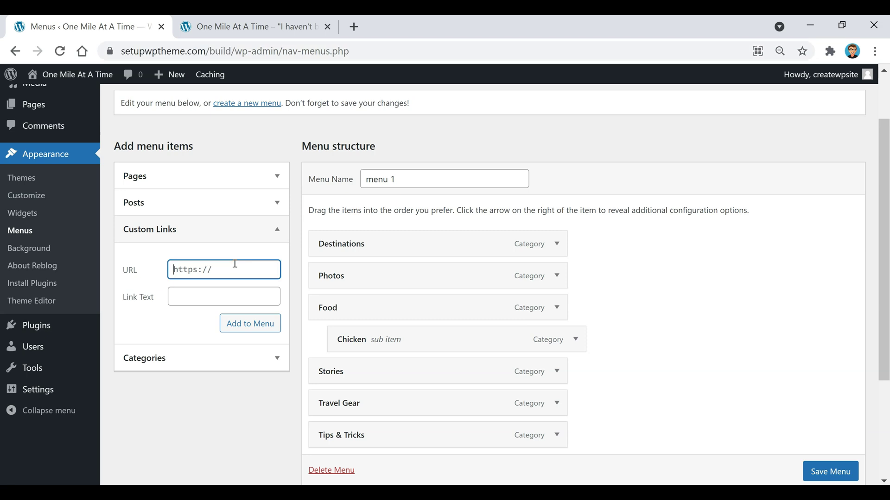
key("ctrl+v")
left_click(195, 295)
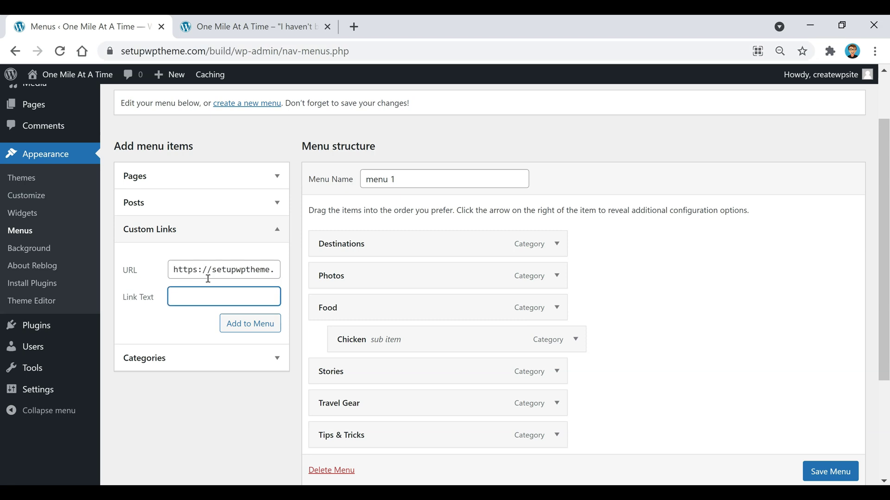
type("Home")
left_click(242, 332)
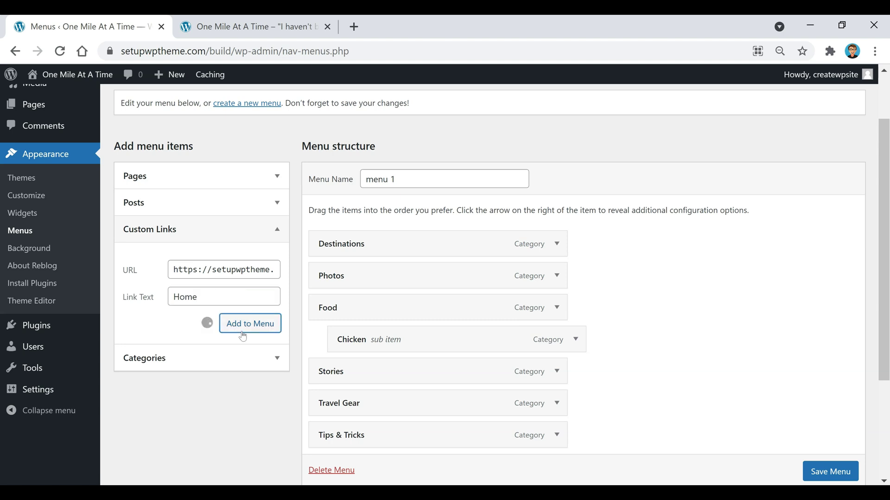
Step: Move the Home item to the top of menu 1
scroll(395, 380, "down", 2)
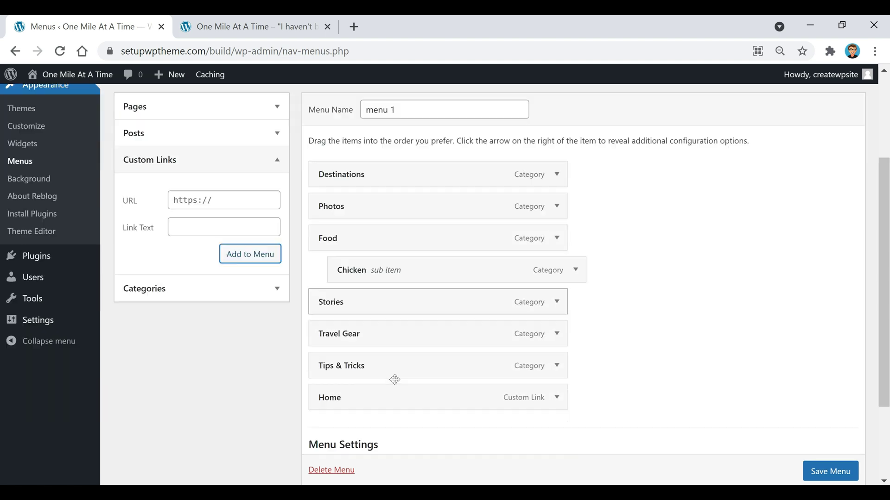
left_click_drag(354, 392, 353, 165)
scroll(650, 291, "up", 2)
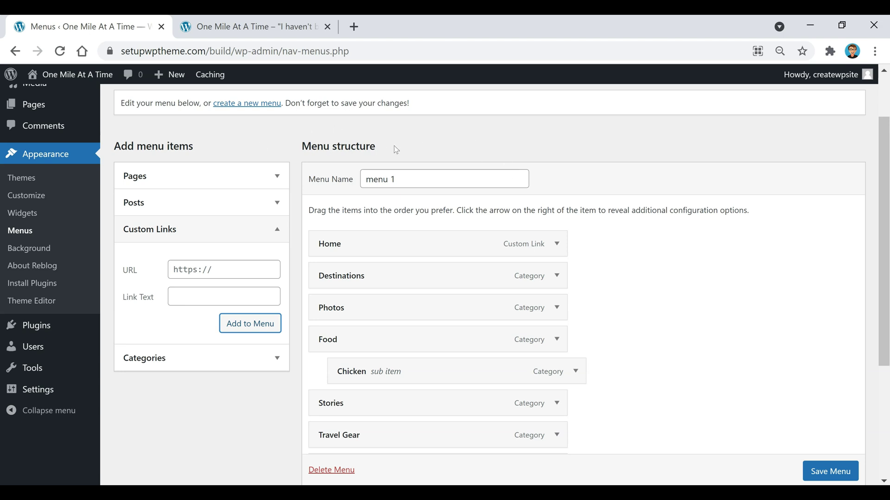
Step: Open a blank Add New Page editor in a new tab, then go back to the menu editor
left_click(204, 181)
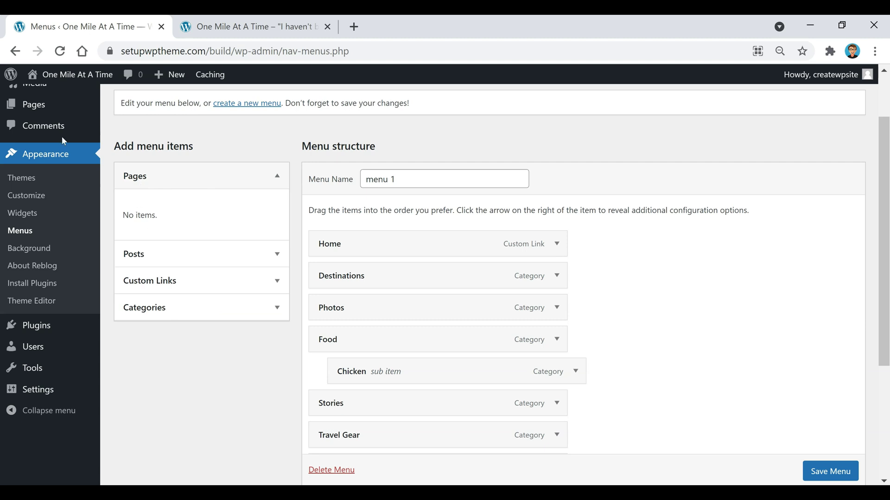
scroll(46, 180, "up", 2)
mouse_move(42, 178)
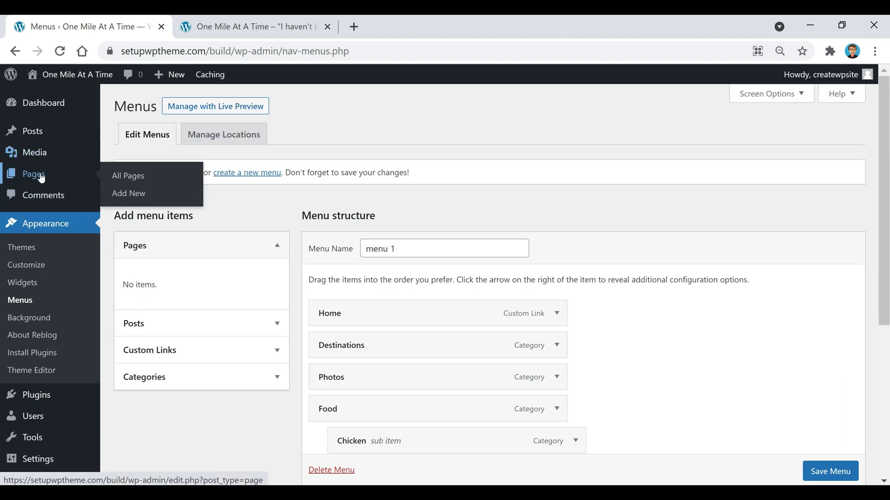
middle_click(81, 181)
left_click(385, 28)
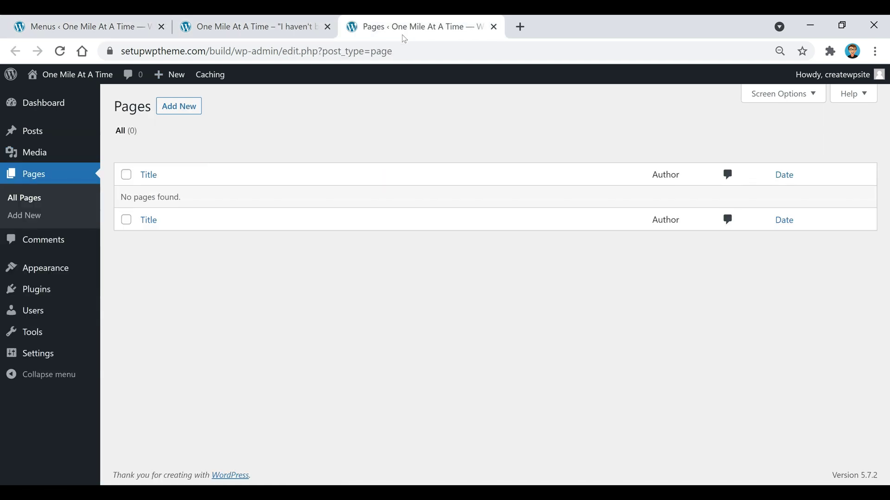
left_click(171, 111)
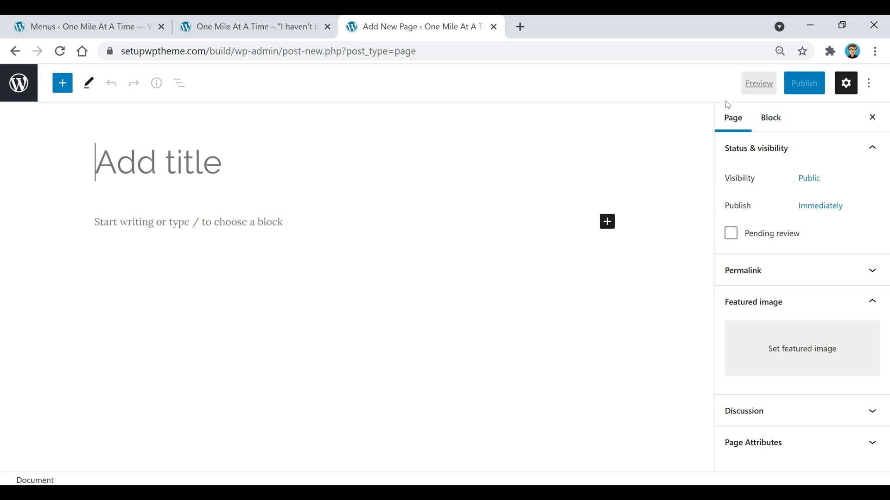
left_click(273, 28)
left_click(113, 30)
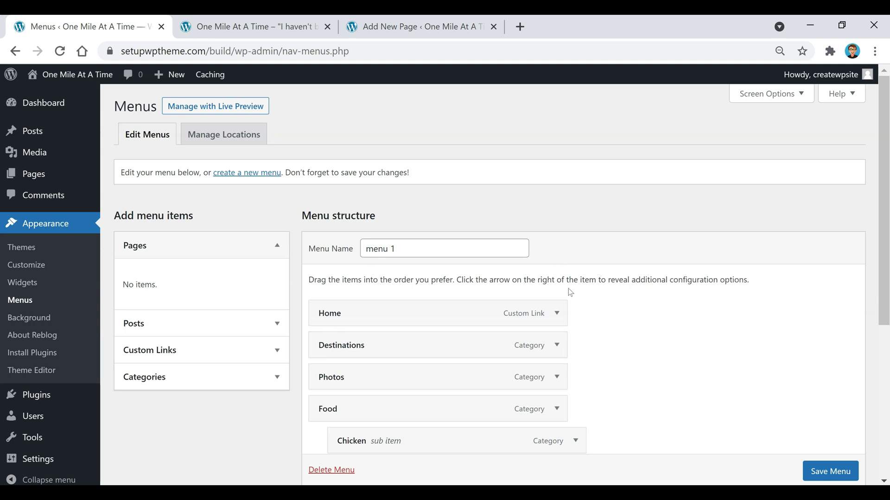
Step: Save menu 1 with Primary still checked, then go to the live site's front page
scroll(437, 300, "down", 1)
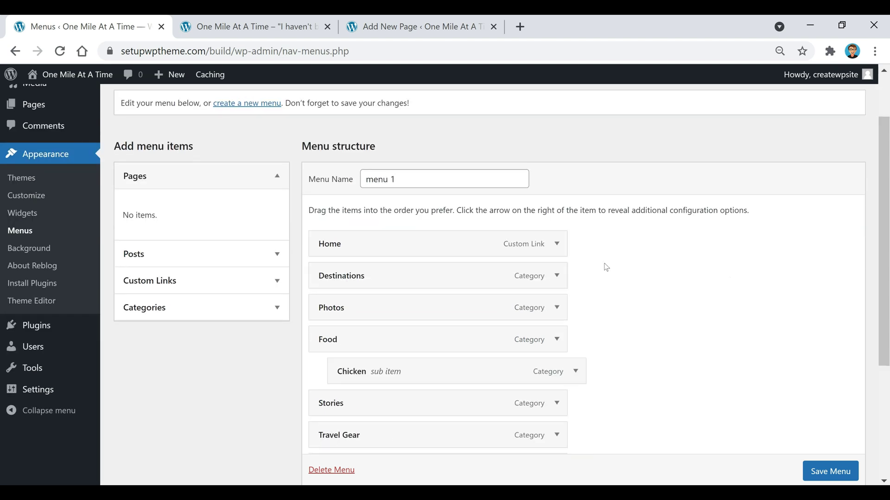
scroll(639, 253, "down", 1)
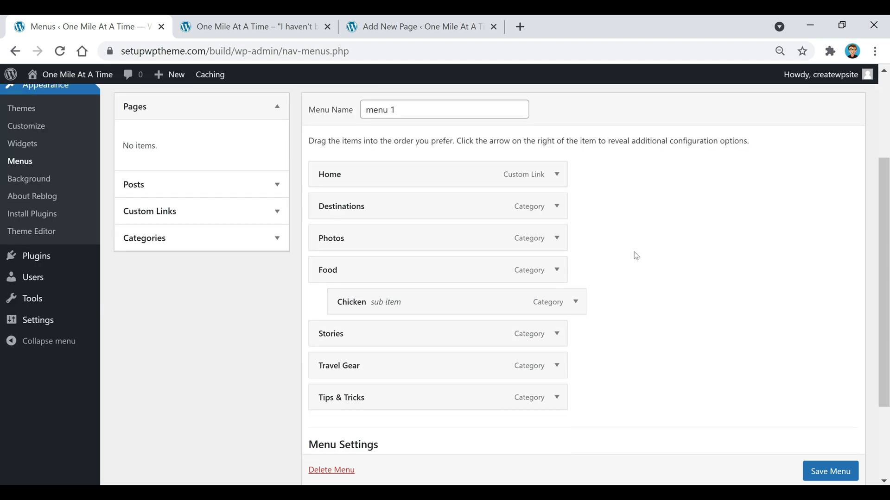
scroll(636, 256, "down", 1)
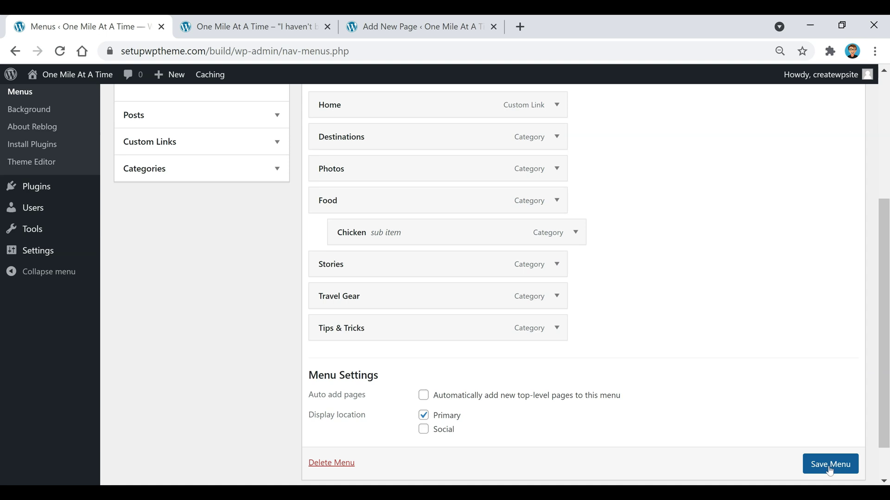
scroll(830, 471, "down", 1)
left_click(818, 435)
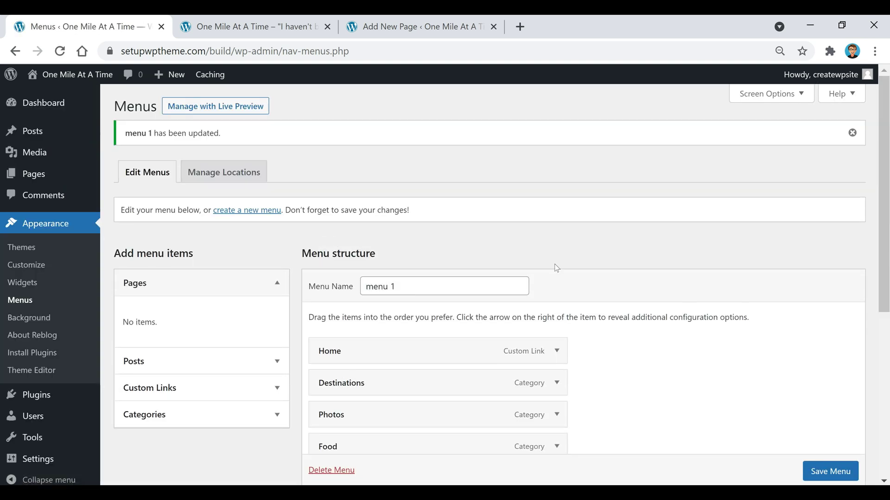
left_click(279, 31)
Step: Reload the live site and confirm Chicken appears as a dropdown under Food
left_click(59, 51)
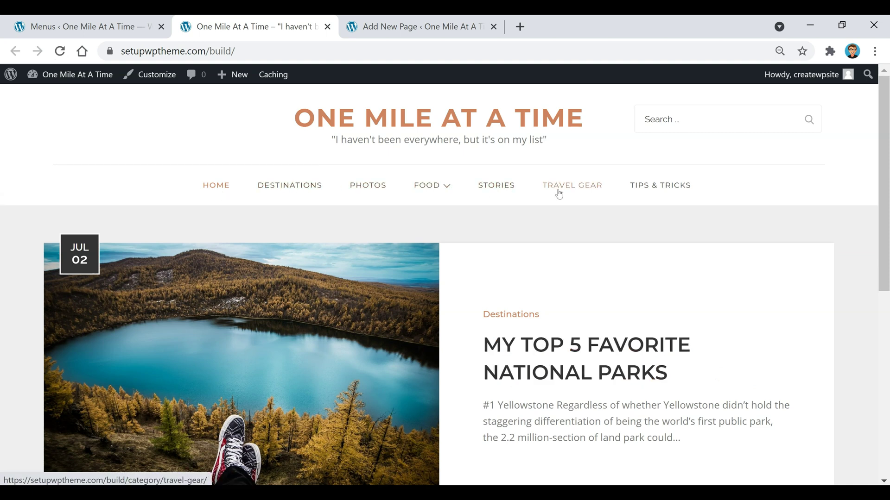
mouse_move(461, 195)
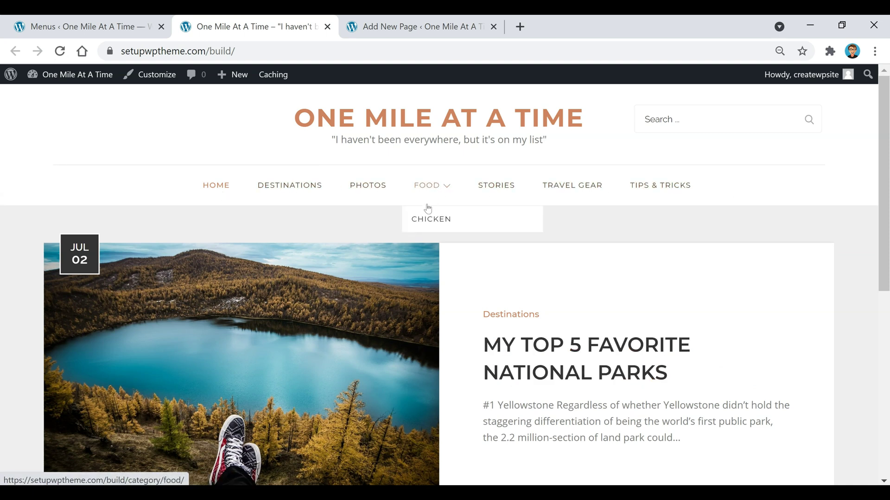